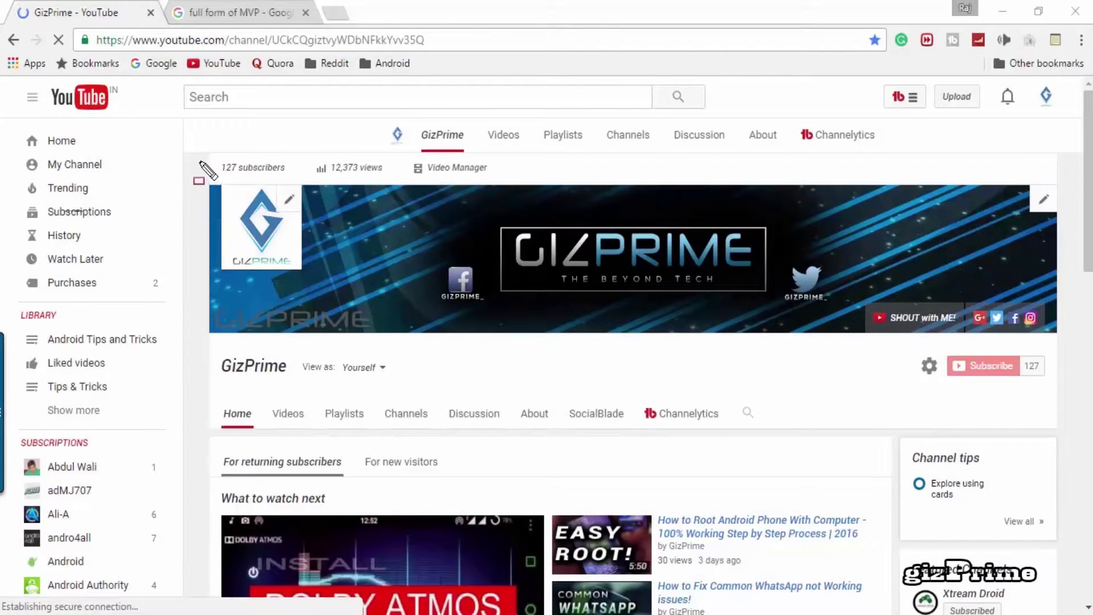
Swipe the app drawer to its second page and launch SuperSU.
mouse_move(197, 155)
left_mouse_down()
mouse_move(354, 345)
mouse_move(1068, 352)
left_mouse_up()
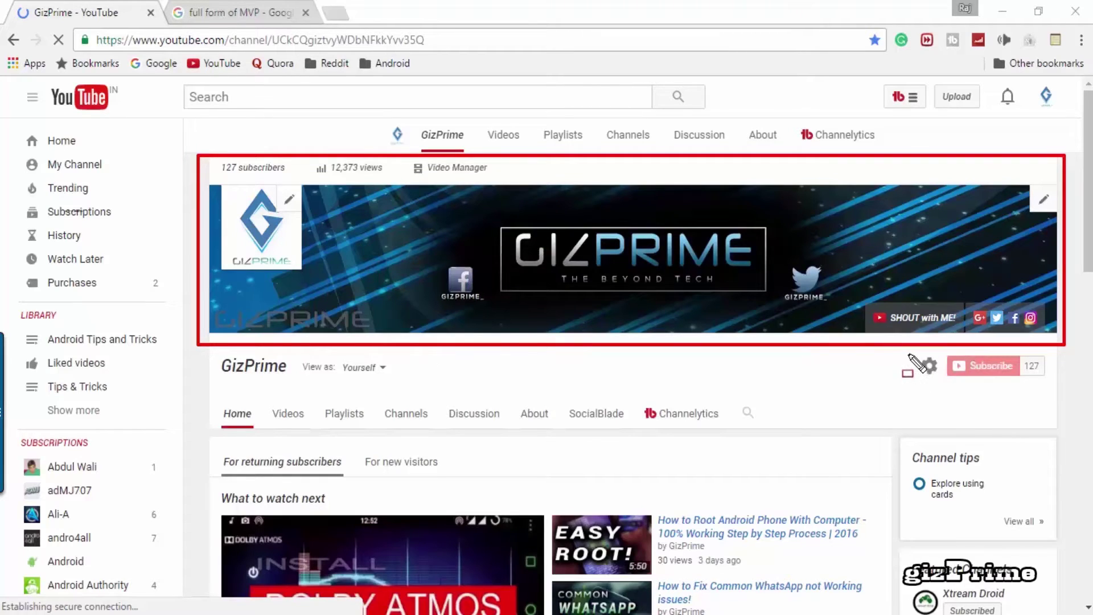
left_click_drag(906, 350, 1061, 389)
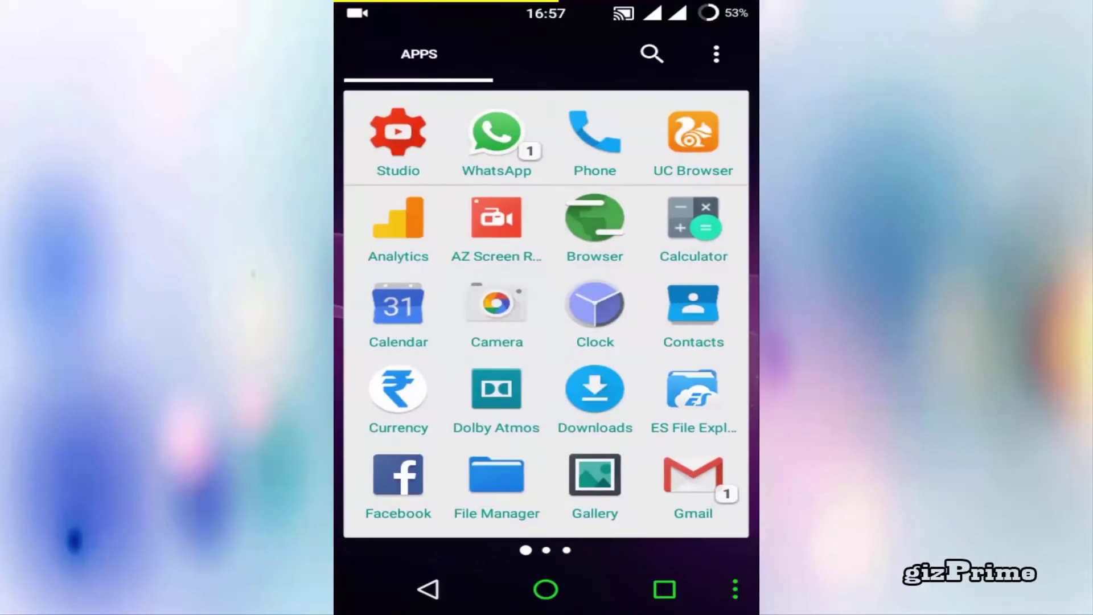
left_click_drag(683, 342, 410, 342)
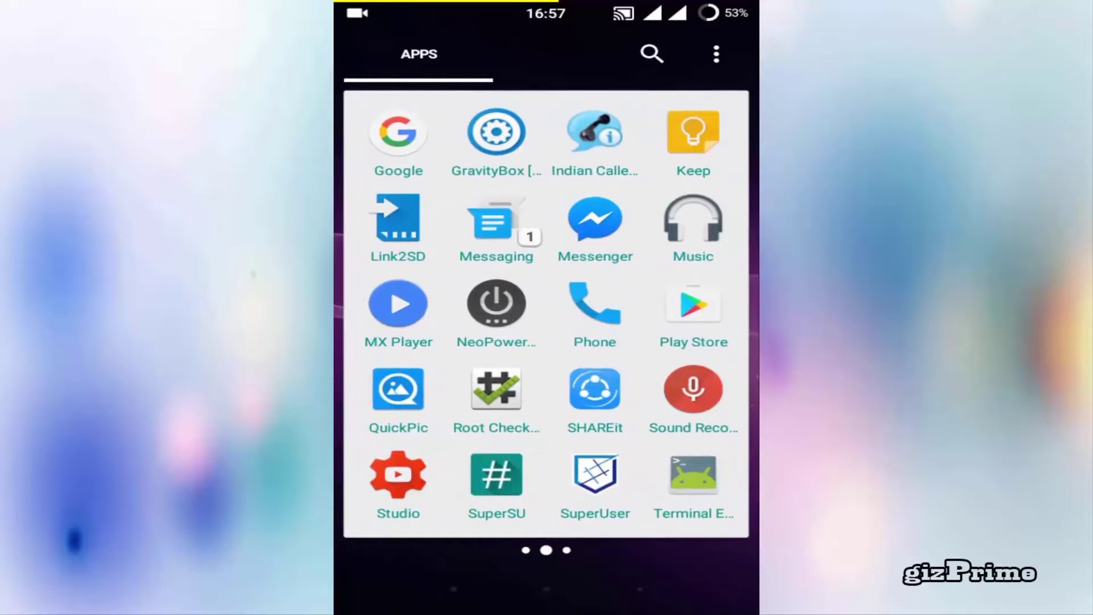
left_click(496, 475)
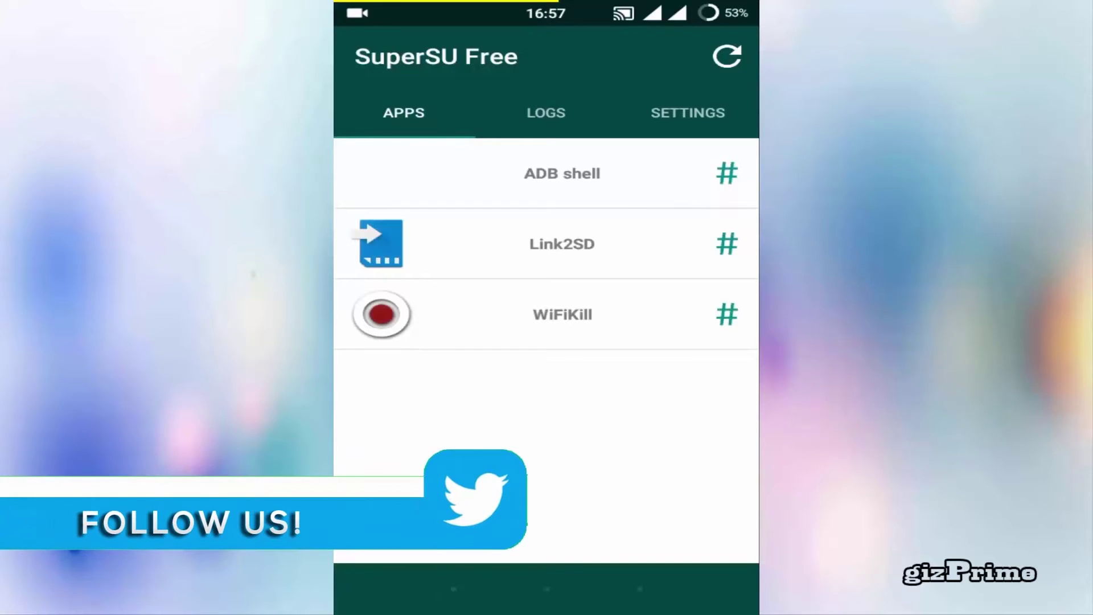
Choose Full unroot under Cleanup in SuperSU's settings.
left_click(687, 112)
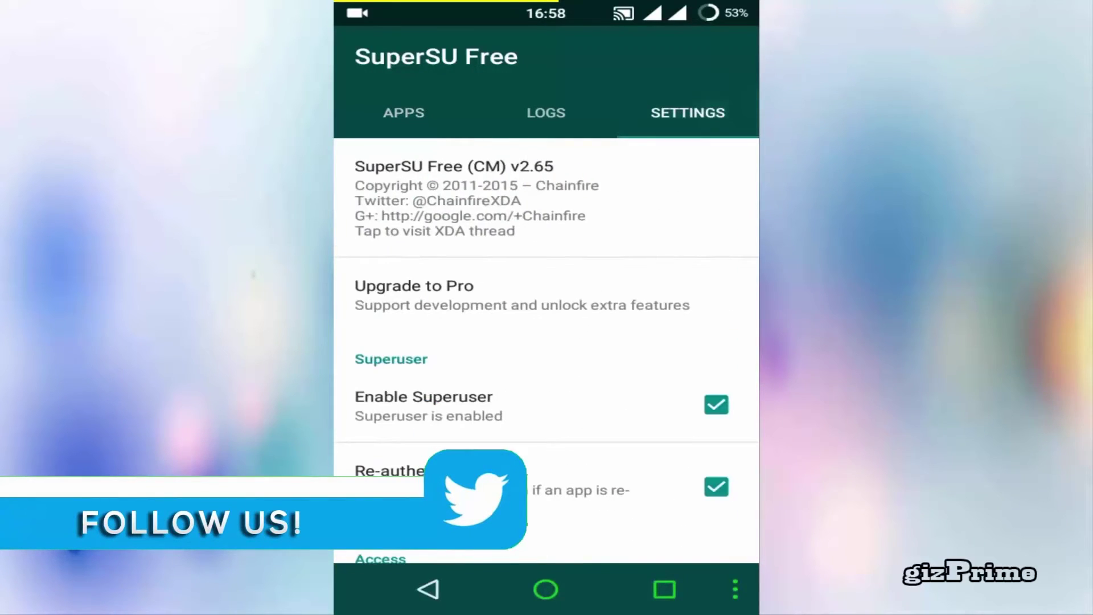
scroll(546, 350, "down", 15)
scroll(546, 350, "up", 3)
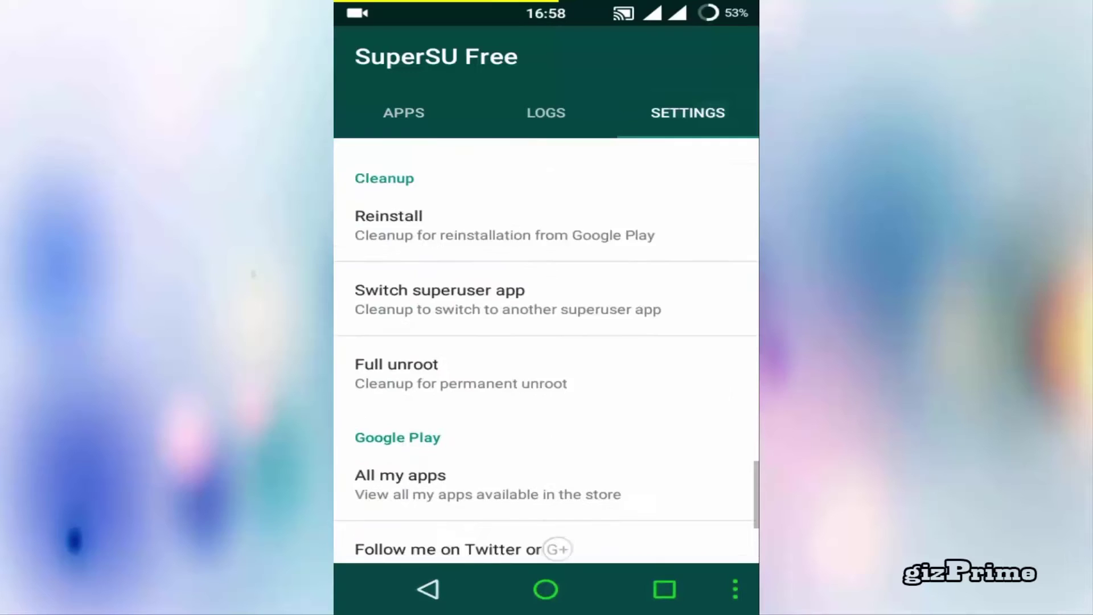
scroll(545, 350, "up", 1)
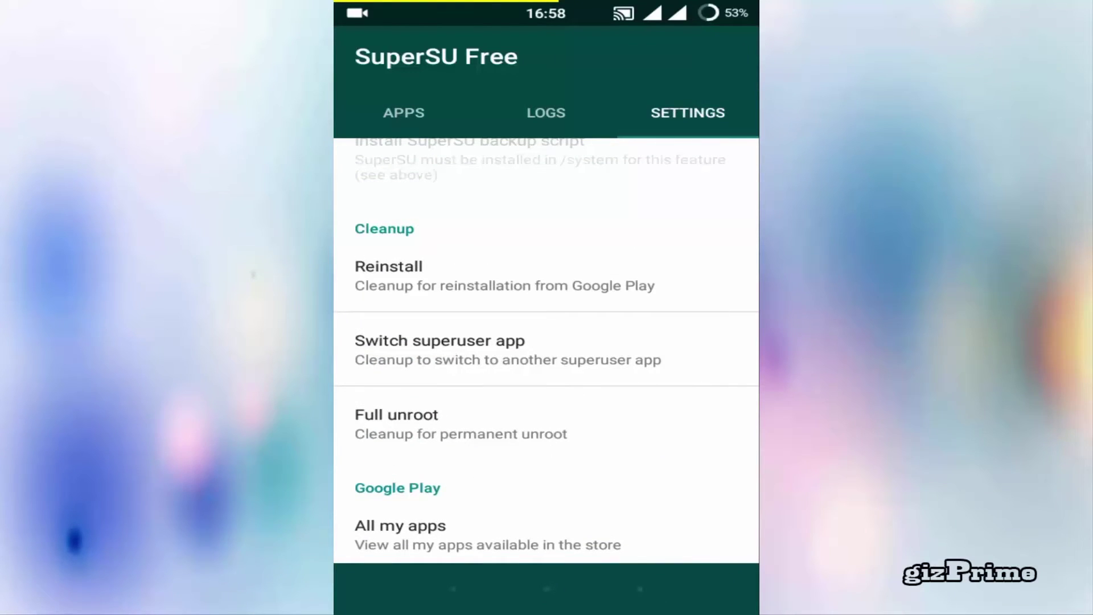
left_click(525, 427)
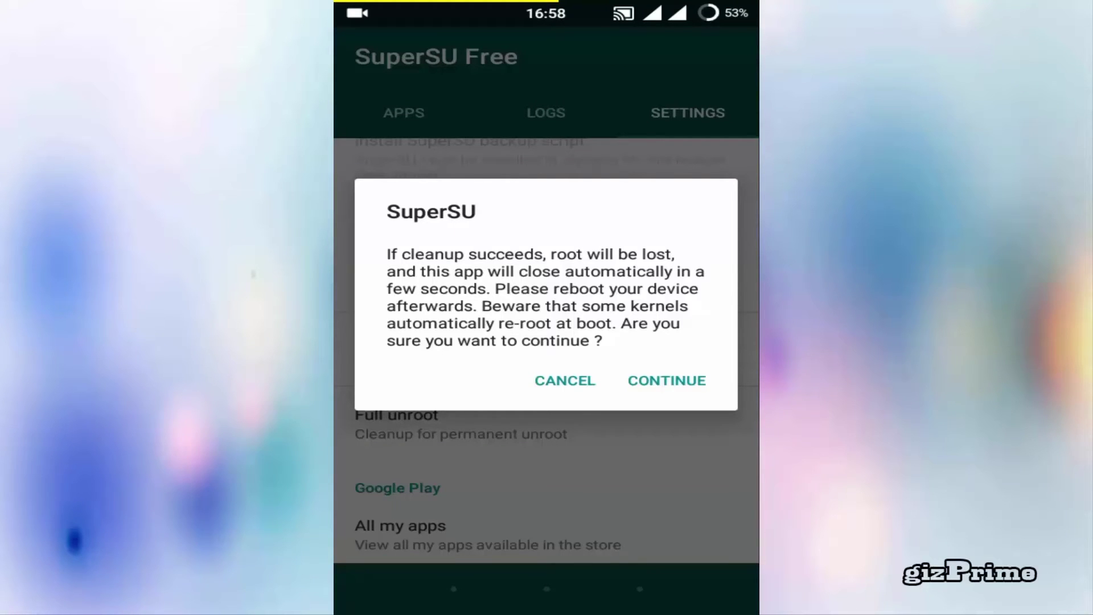
Confirm the Full unroot and answer the stock recovery image prompt to start uninstalling.
left_click(667, 380)
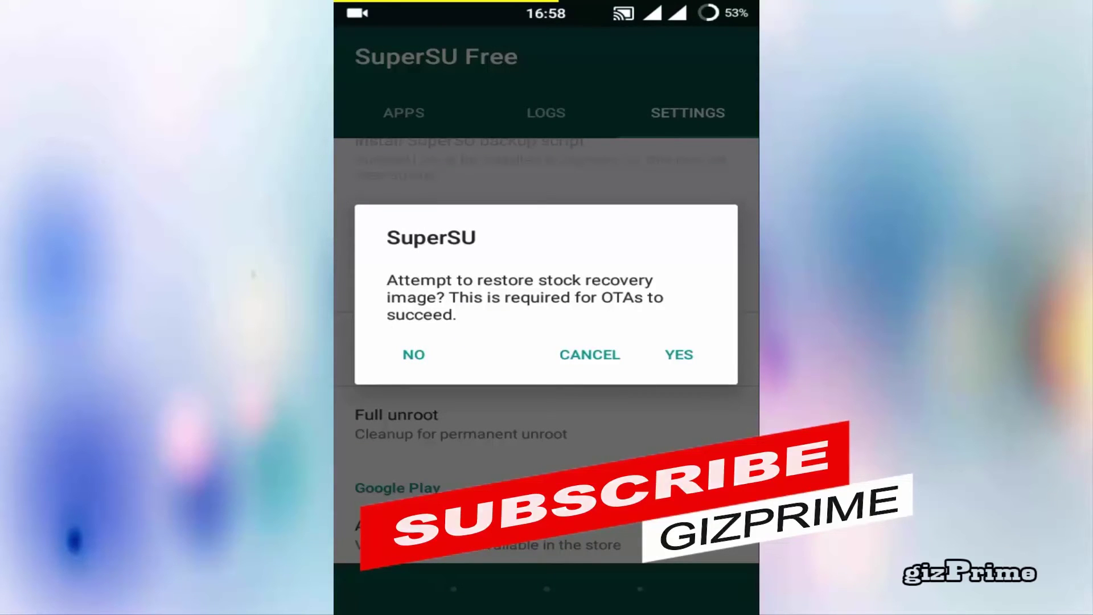
left_click(678, 355)
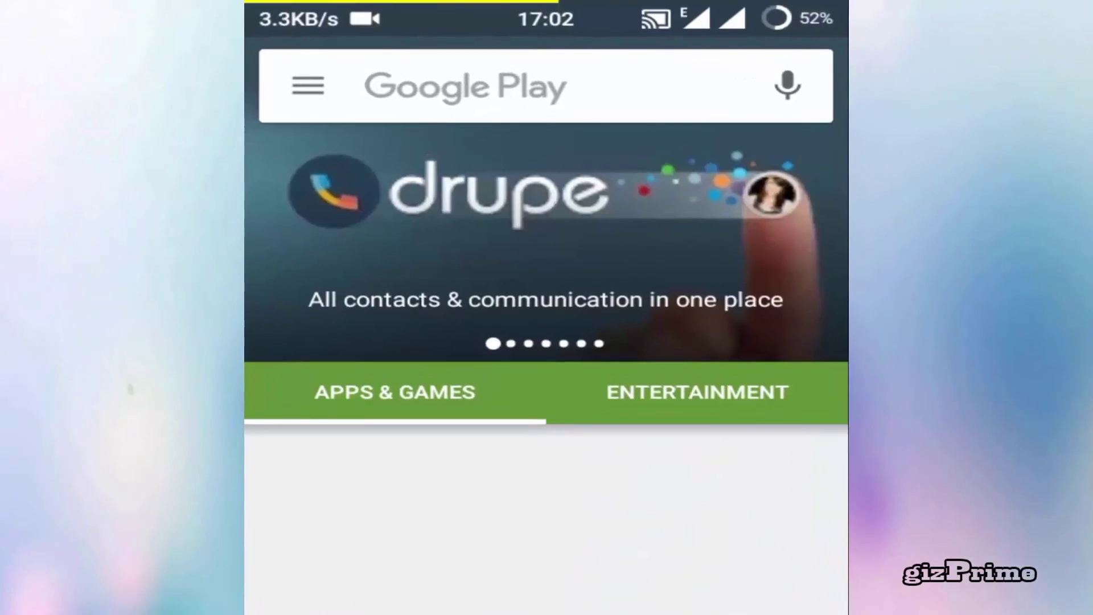
Search Google Play for "root checker" and open the installed Root Checker app.
left_click(547, 86)
left_click(427, 168)
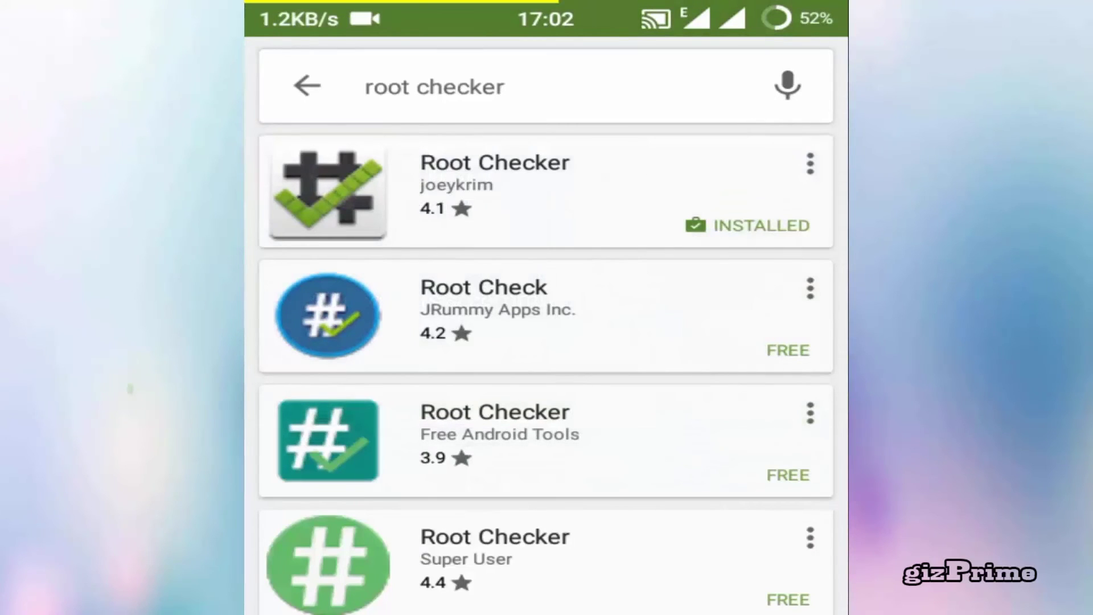
left_click(632, 198)
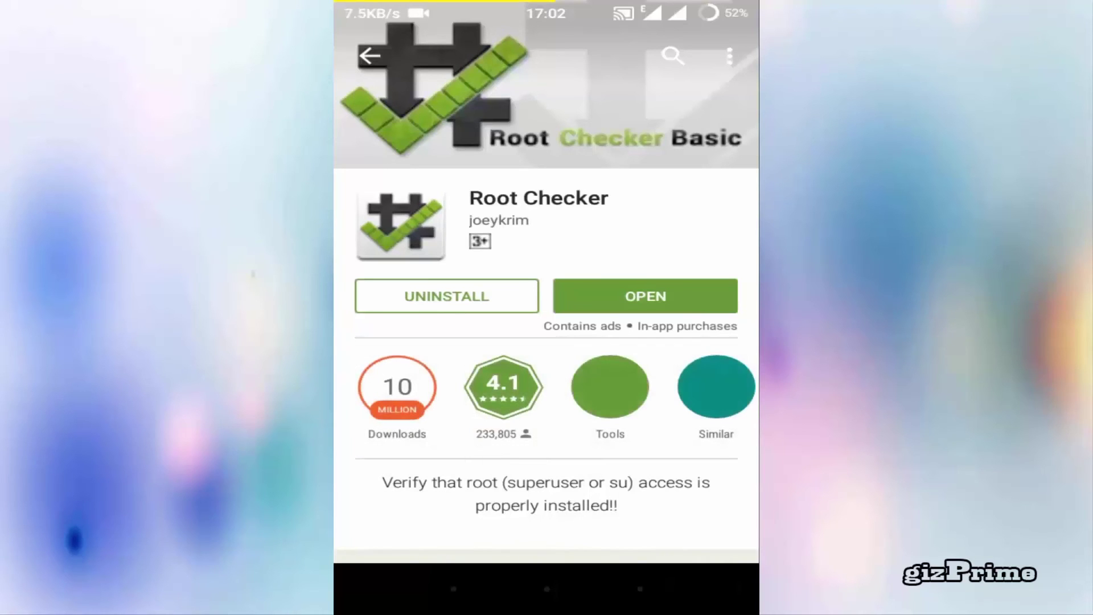
left_click(668, 296)
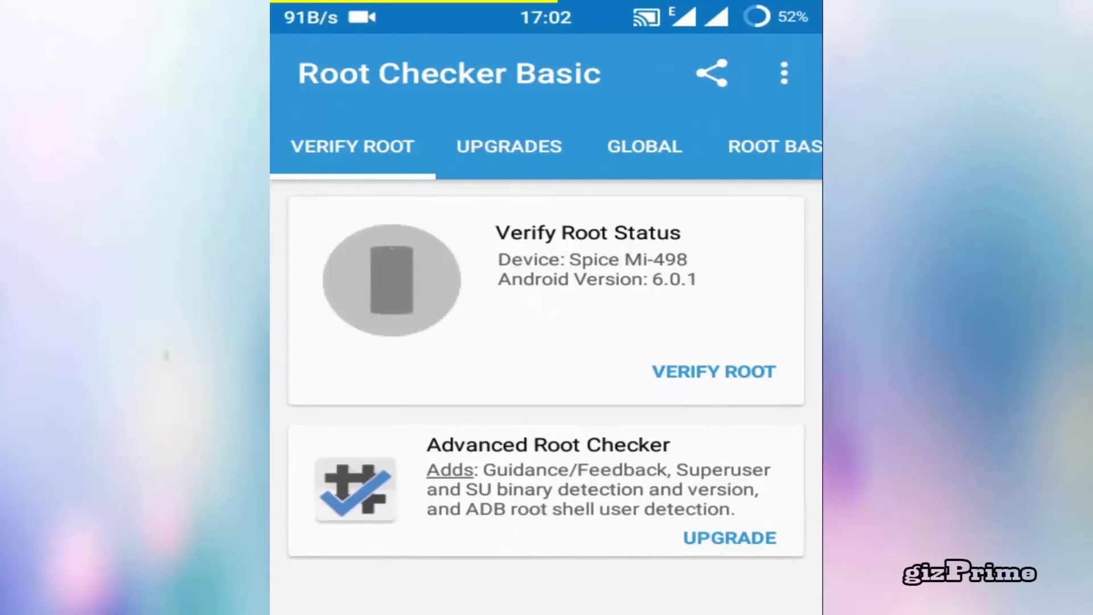
Run Verify Root and confirm root access is not properly installed on the Spice Mi-498.
left_click(714, 371)
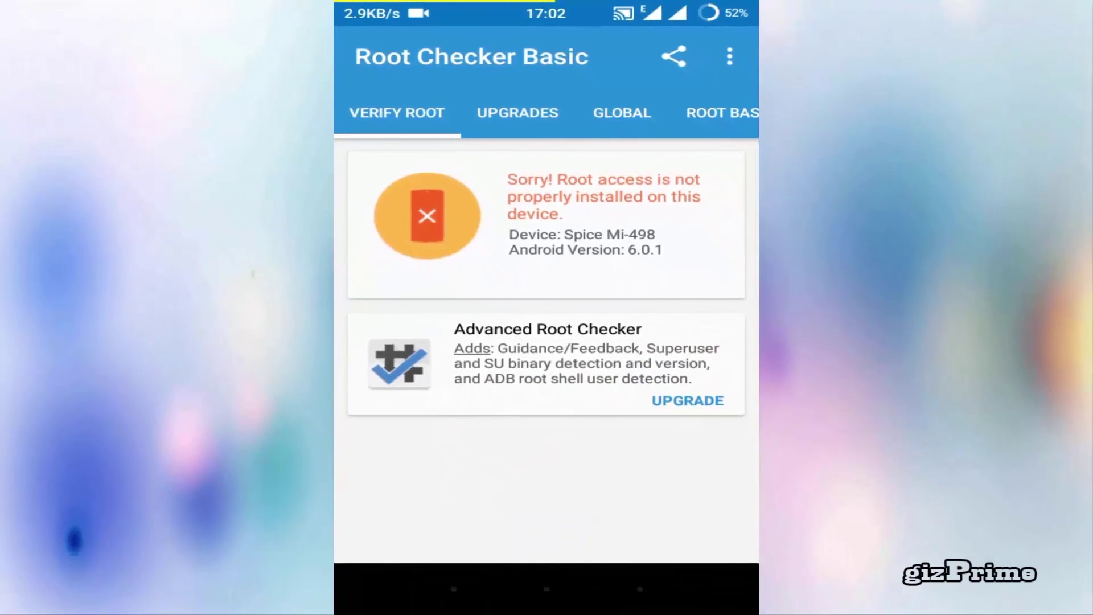
mouse_move(602, 470)
left_mouse_down()
mouse_move(419, 464)
mouse_move(614, 461)
left_mouse_up()
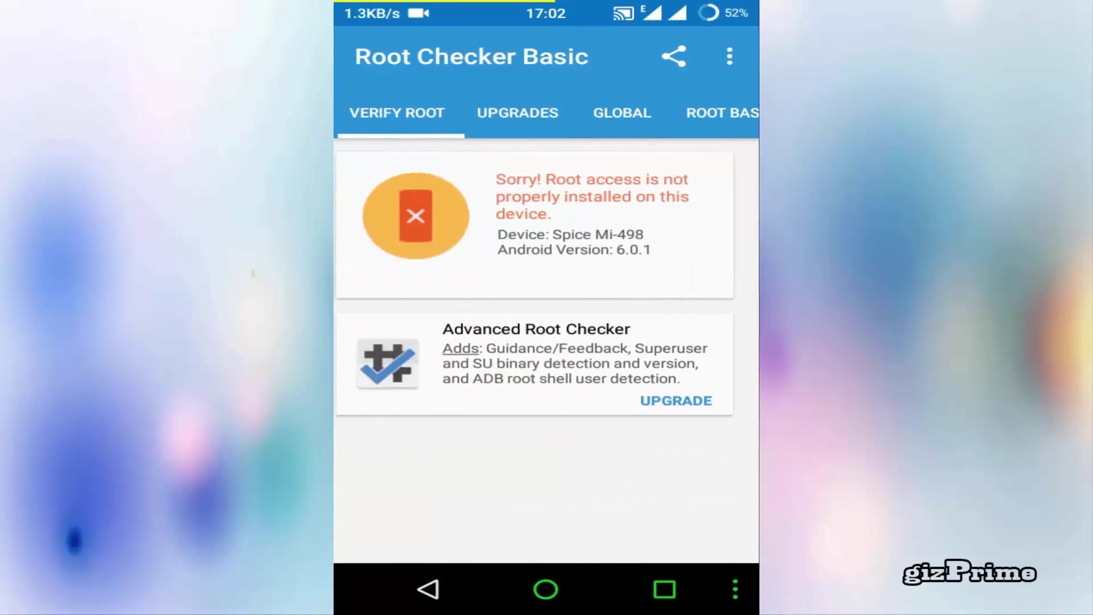